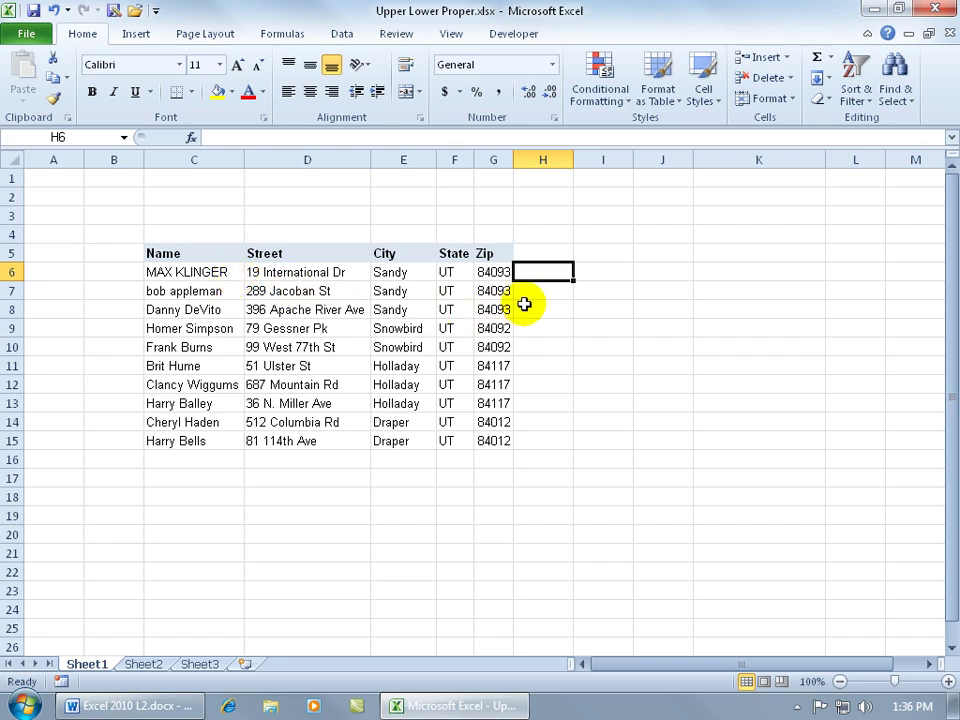
Enter a LOWER formula in H6 that converts the name in C6 to lowercase.
text(=)
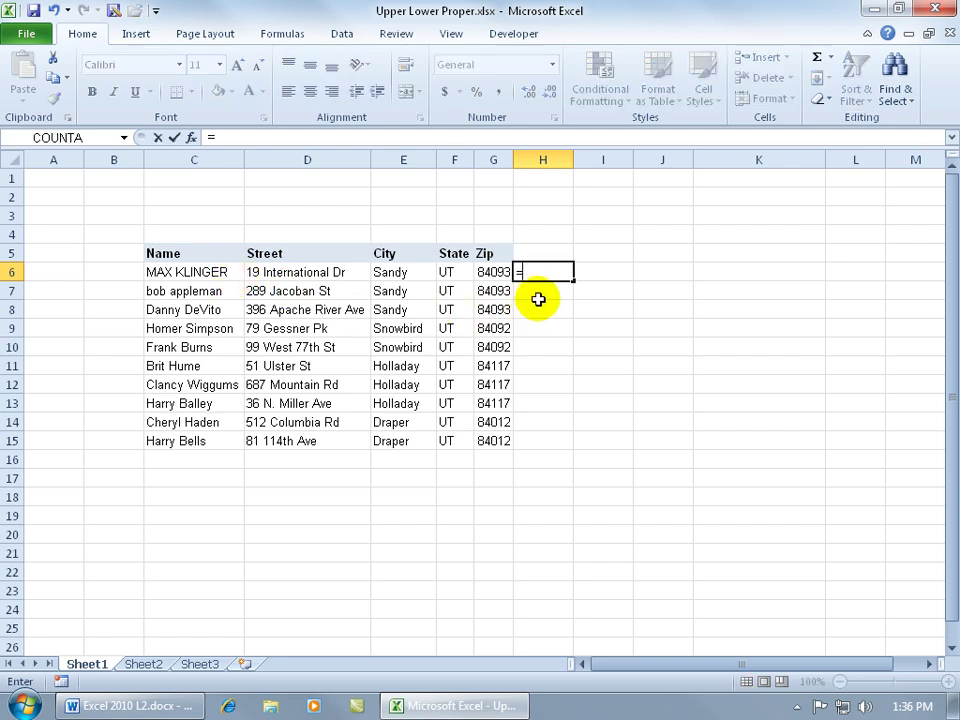
text(lo)
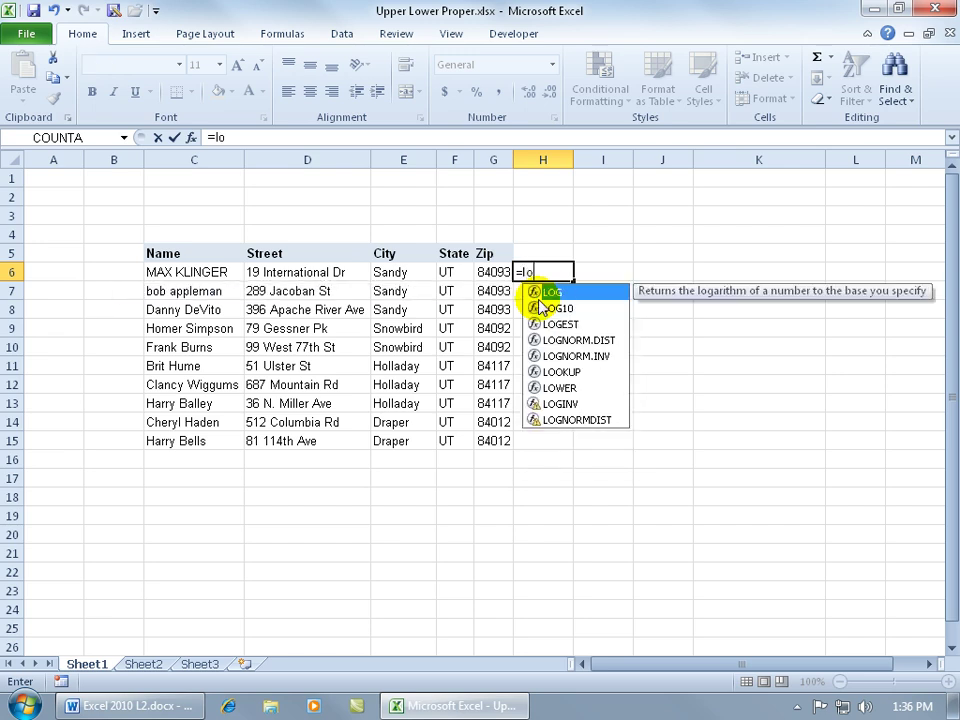
text(w)
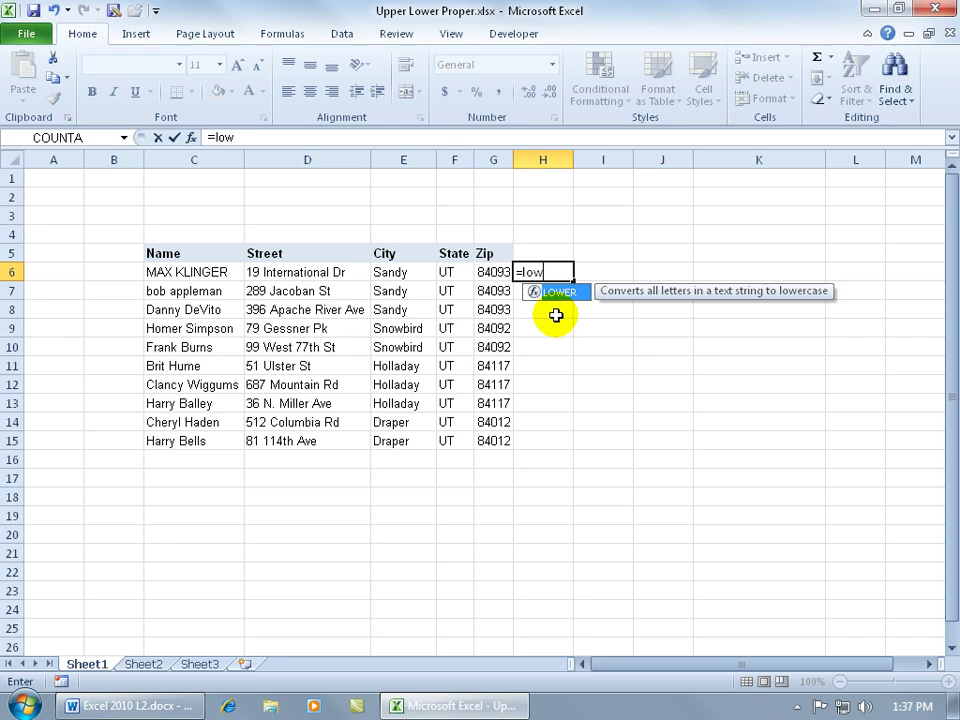
key(Tab)
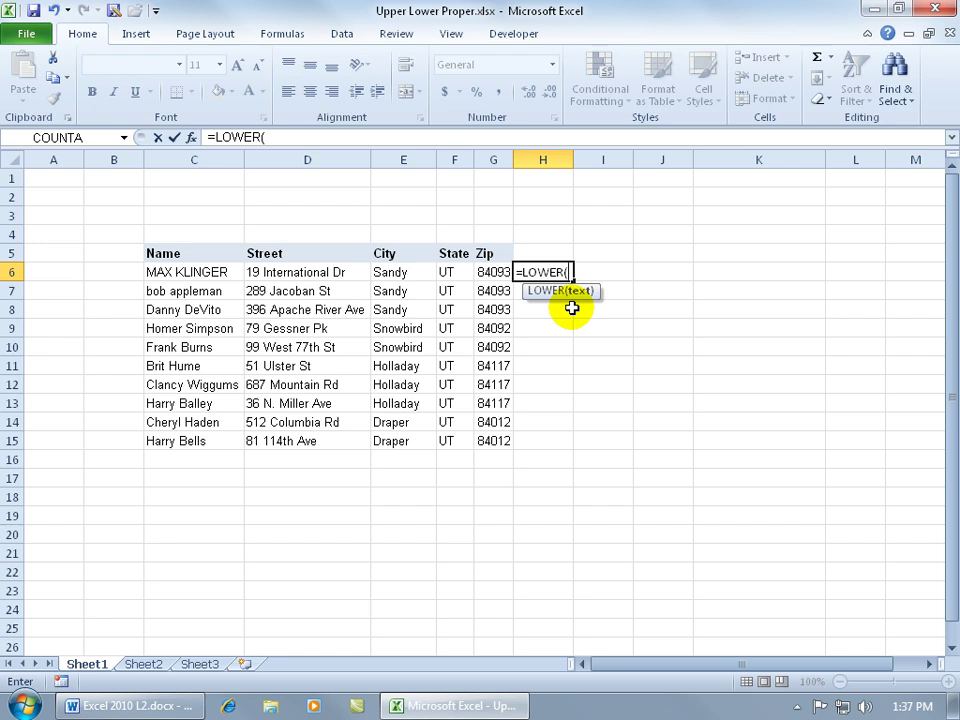
click(205, 272)
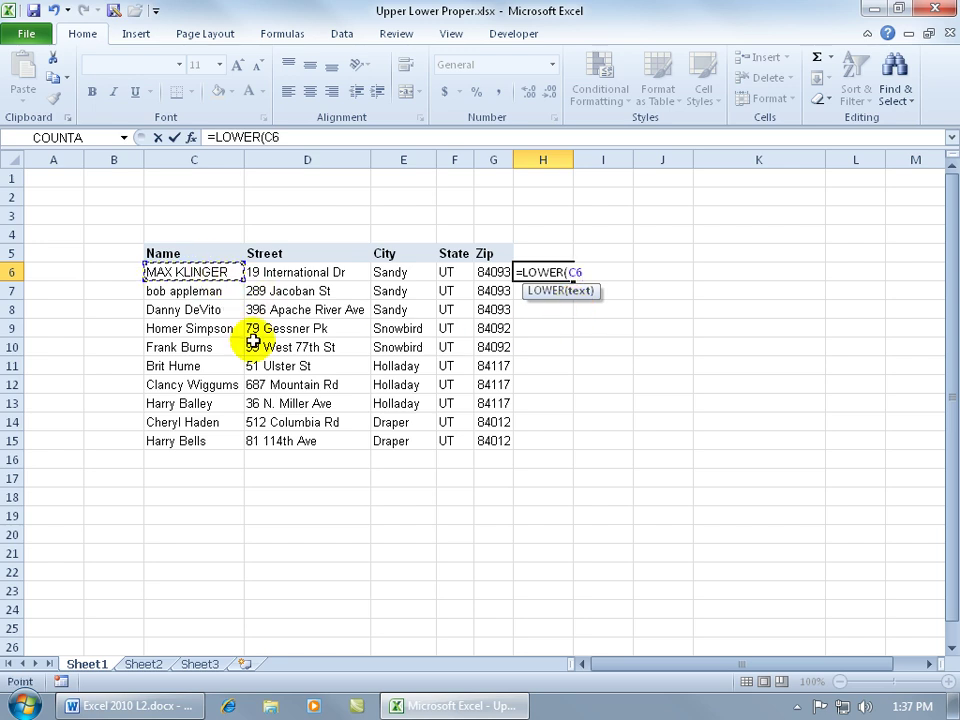
key(Return)
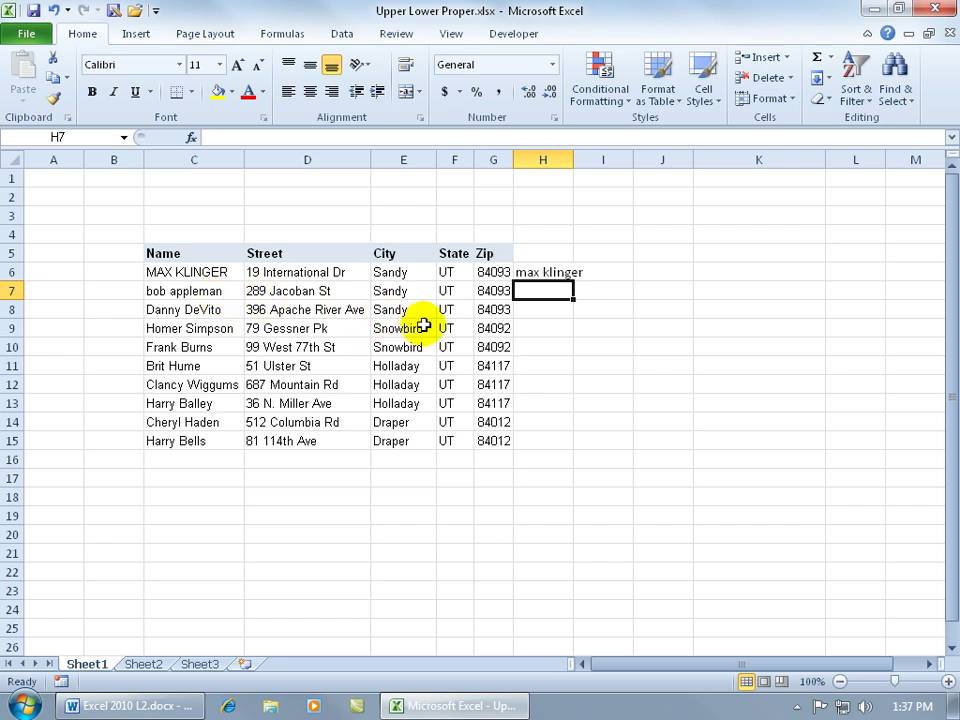
Enter an UPPER formula in H7 that converts the name in C7 to uppercase.
text(=)
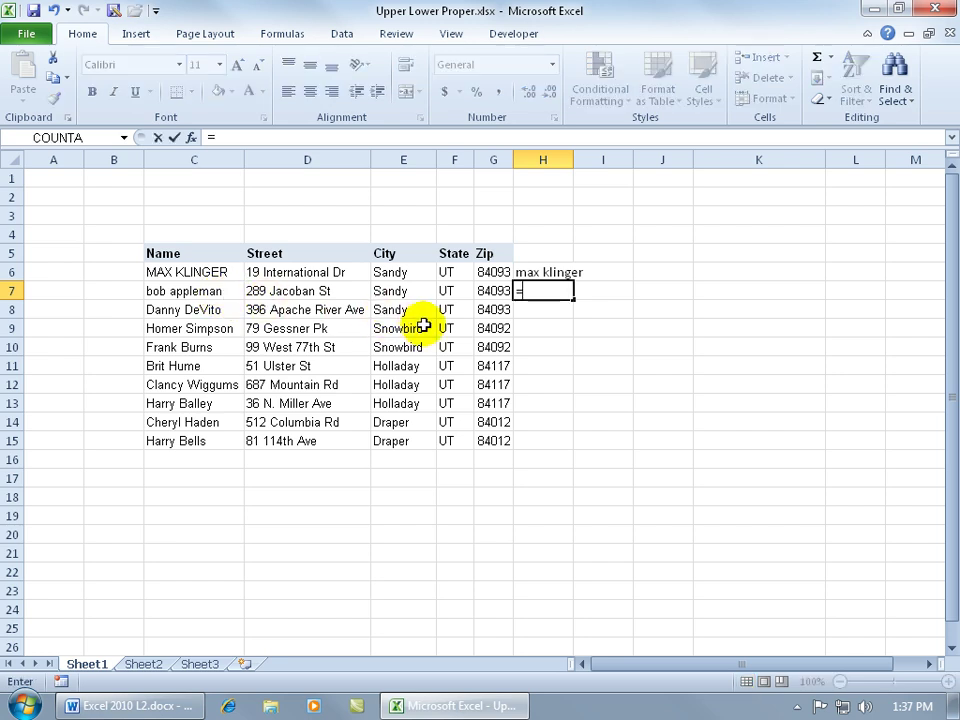
text(up)
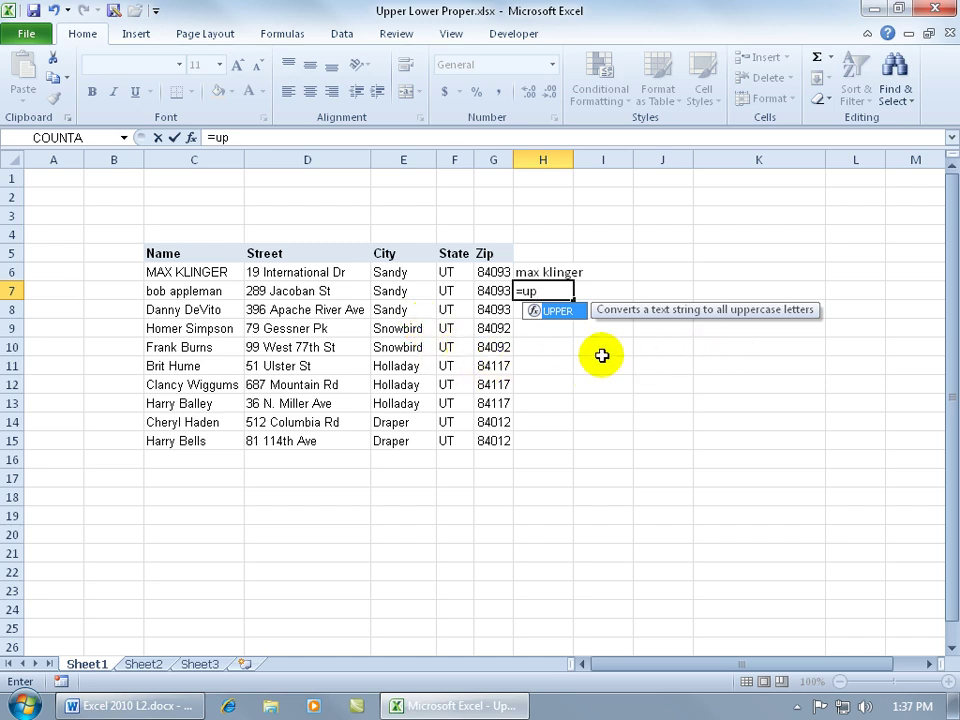
key(Tab)
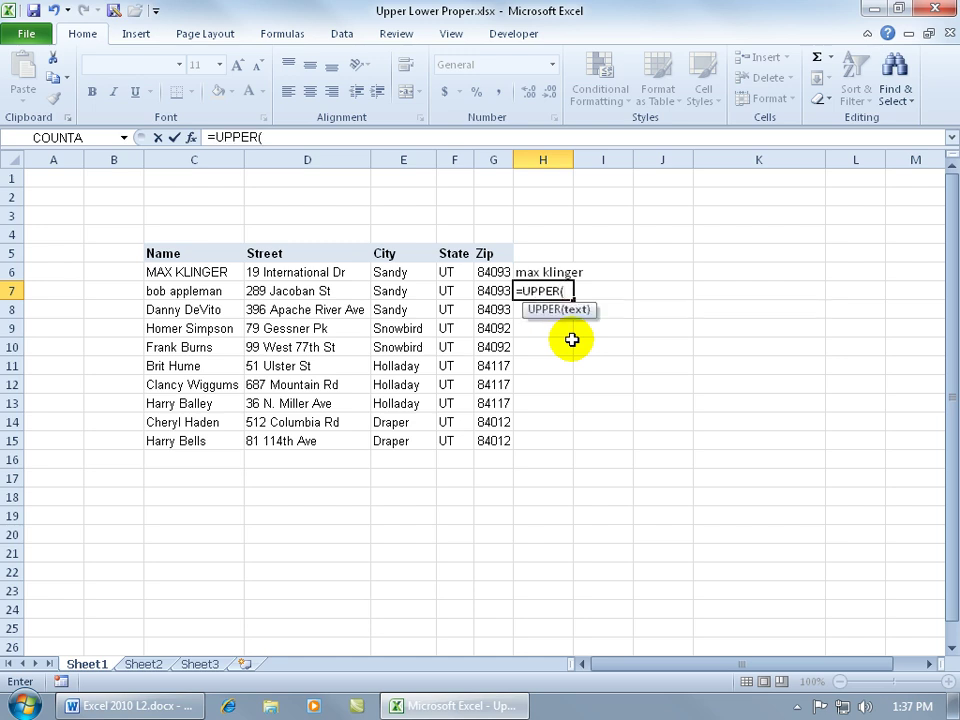
click(236, 291)
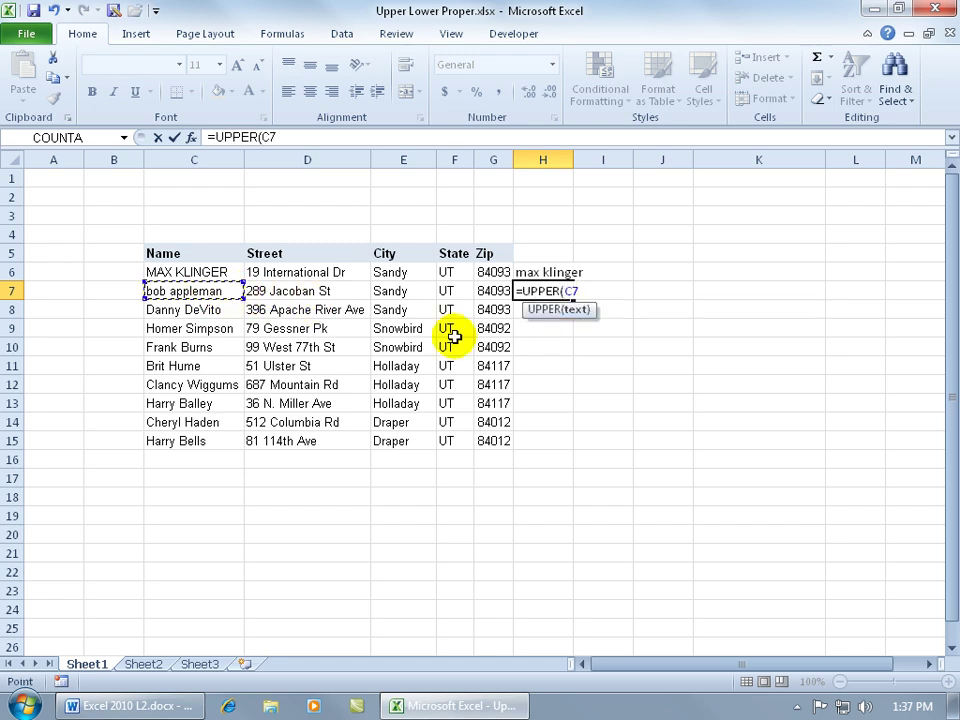
key(Return)
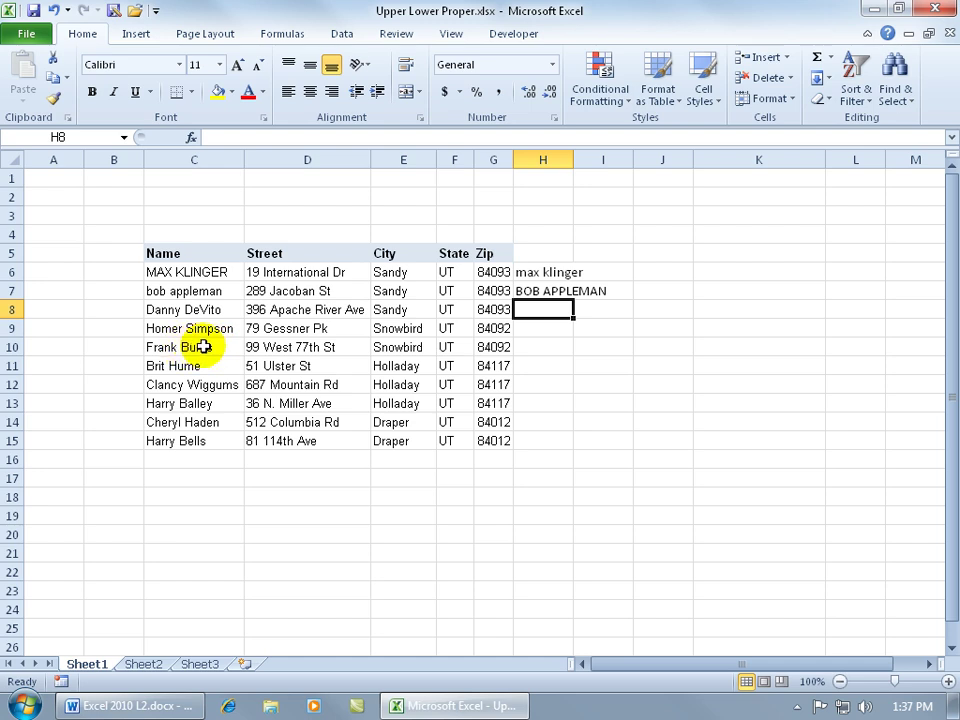
Clear the LOWER and UPPER formulas from cells H6:H7.
drag(540, 272, 544, 298)
key(Delete)
Enter the formula =PROPER(C6) in H6 to convert the first name entry to proper case.
click(541, 274)
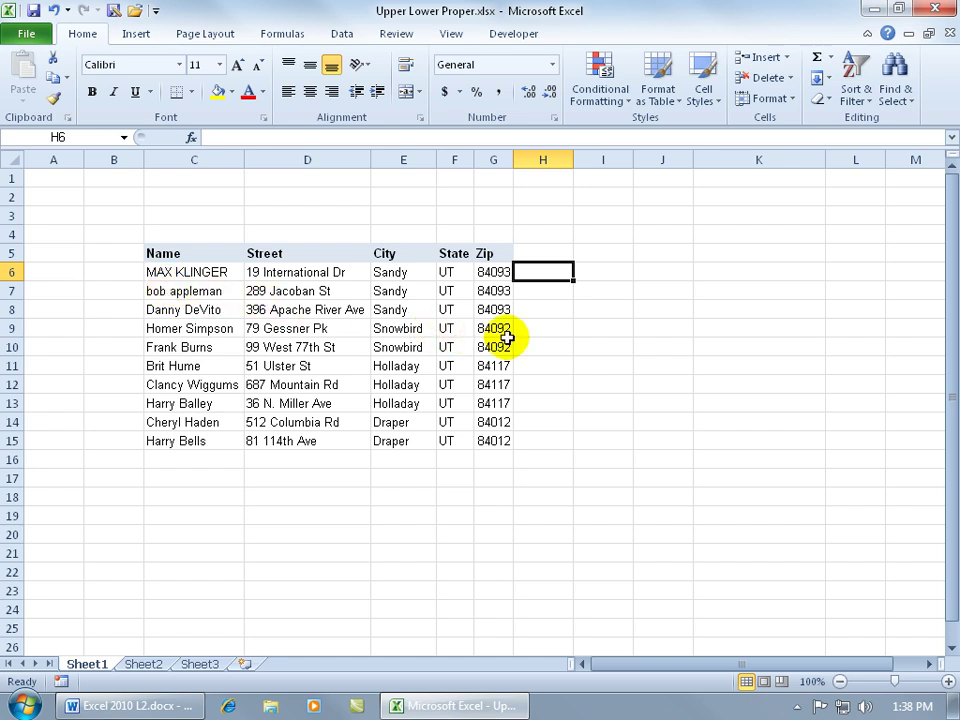
text(=pr)
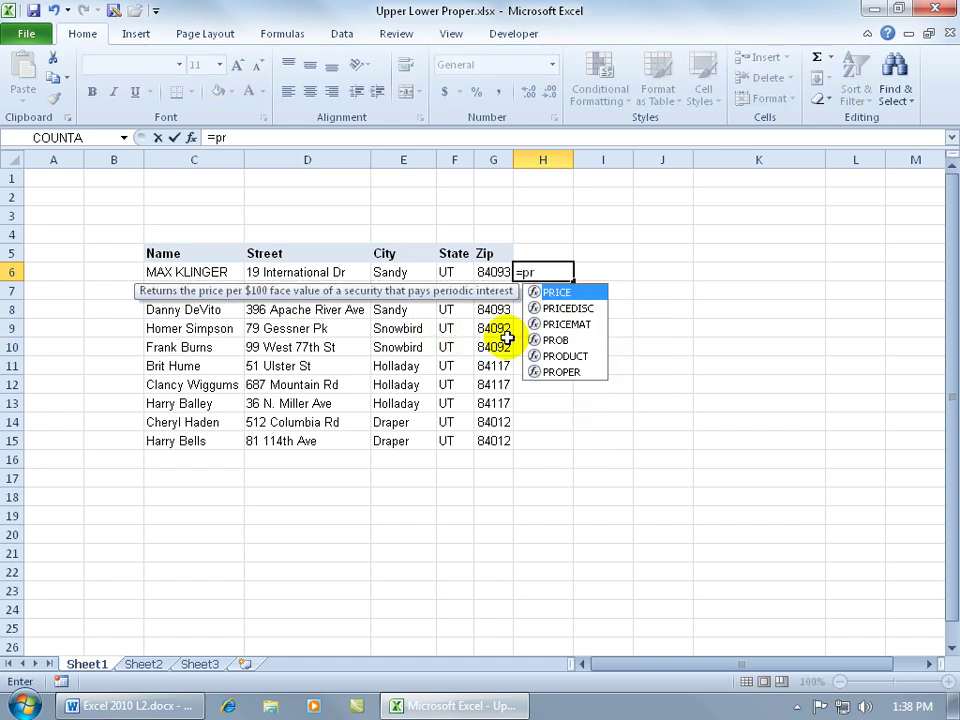
text(op)
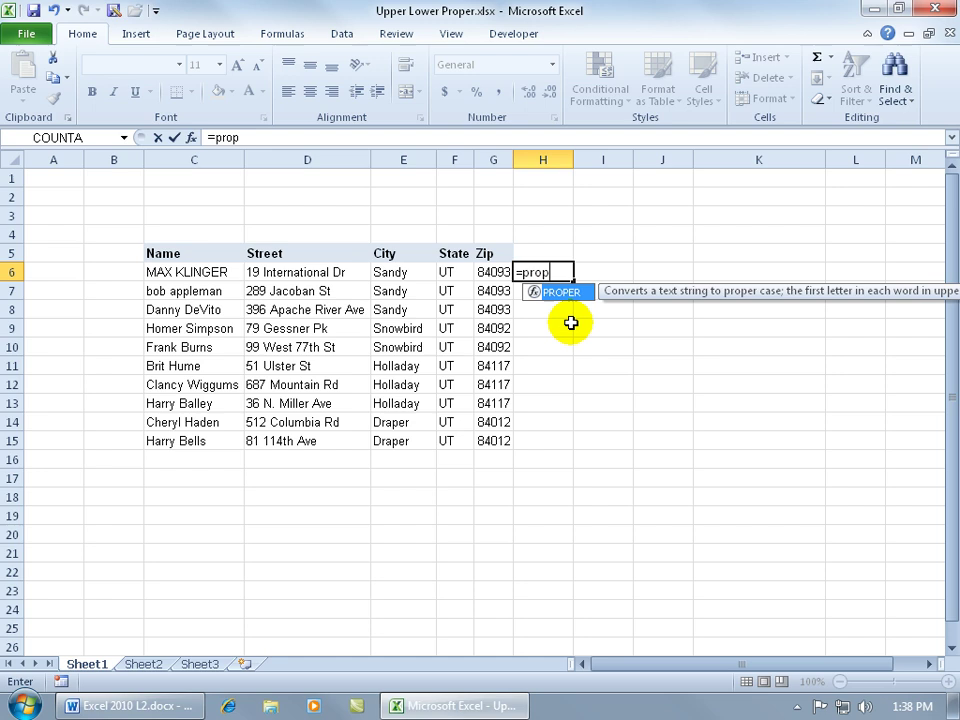
key(Tab)
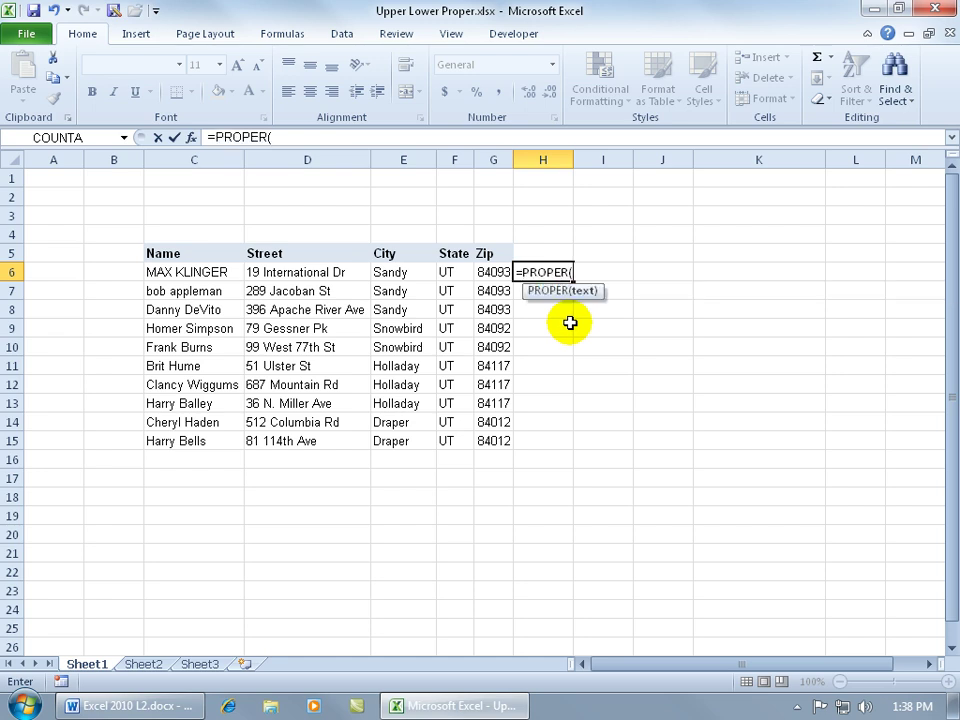
click(214, 268)
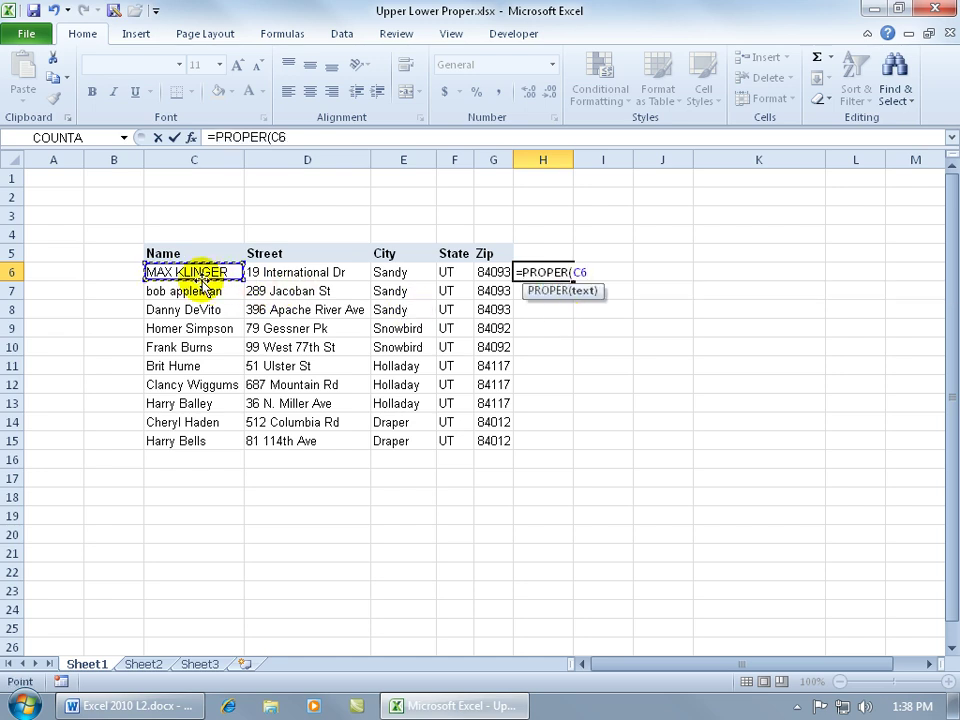
key(Return)
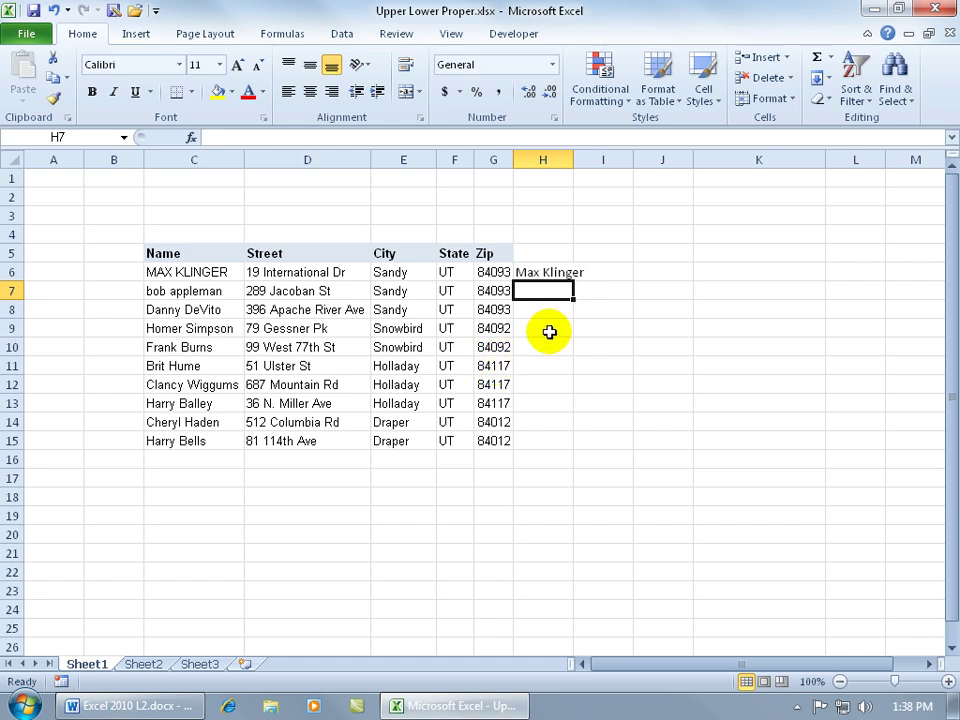
Fill the PROPER formula from H6 down to H15 so it covers every row of the address list.
click(543, 273)
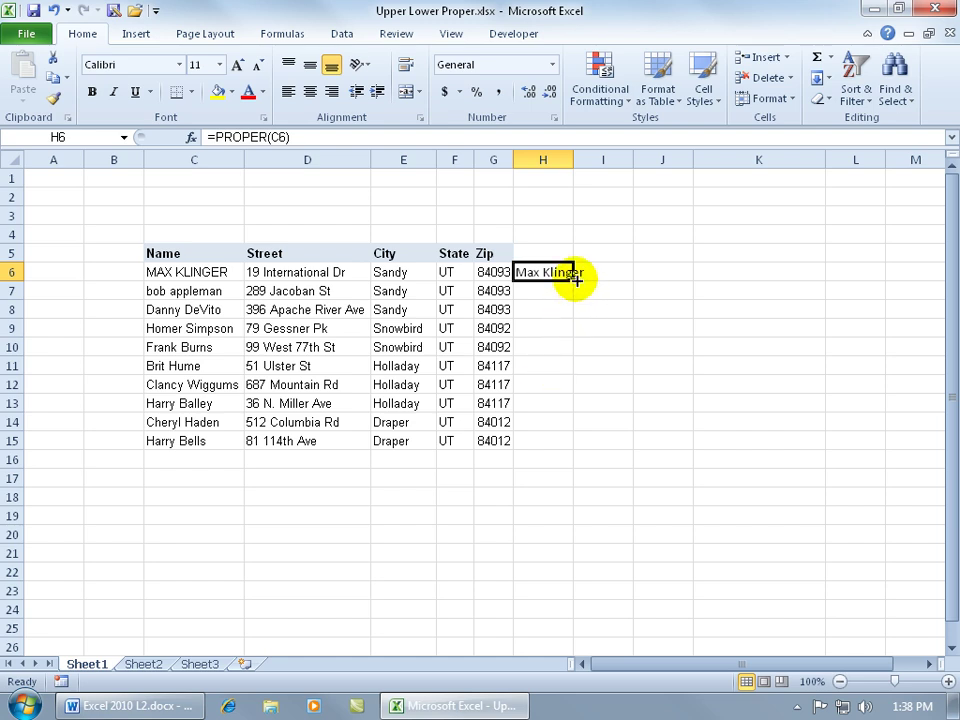
drag(575, 281, 575, 332)
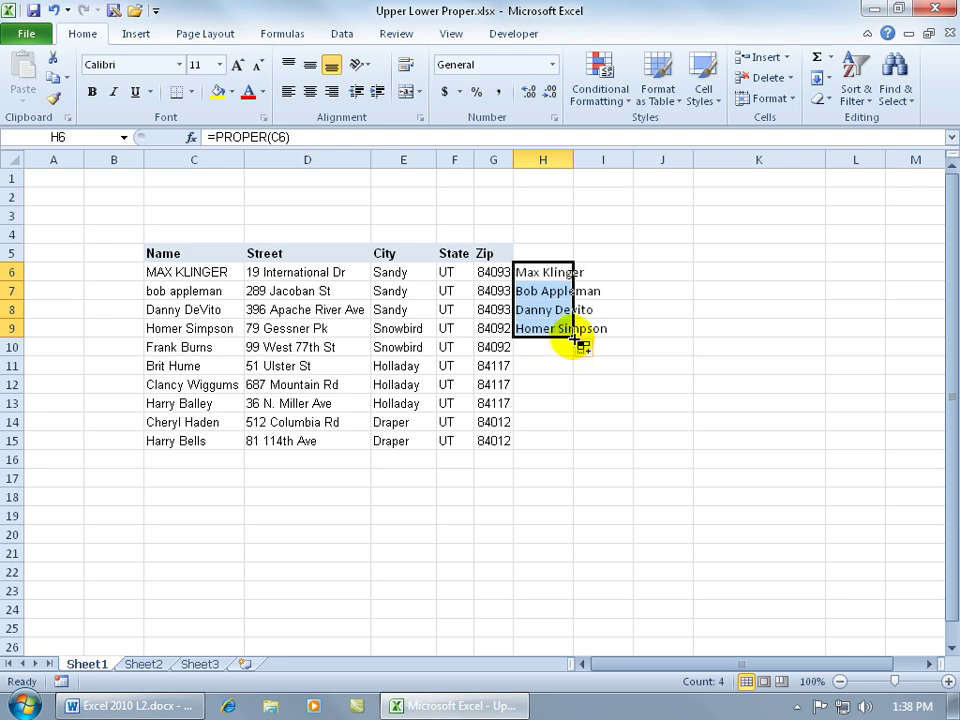
double_click(575, 337)
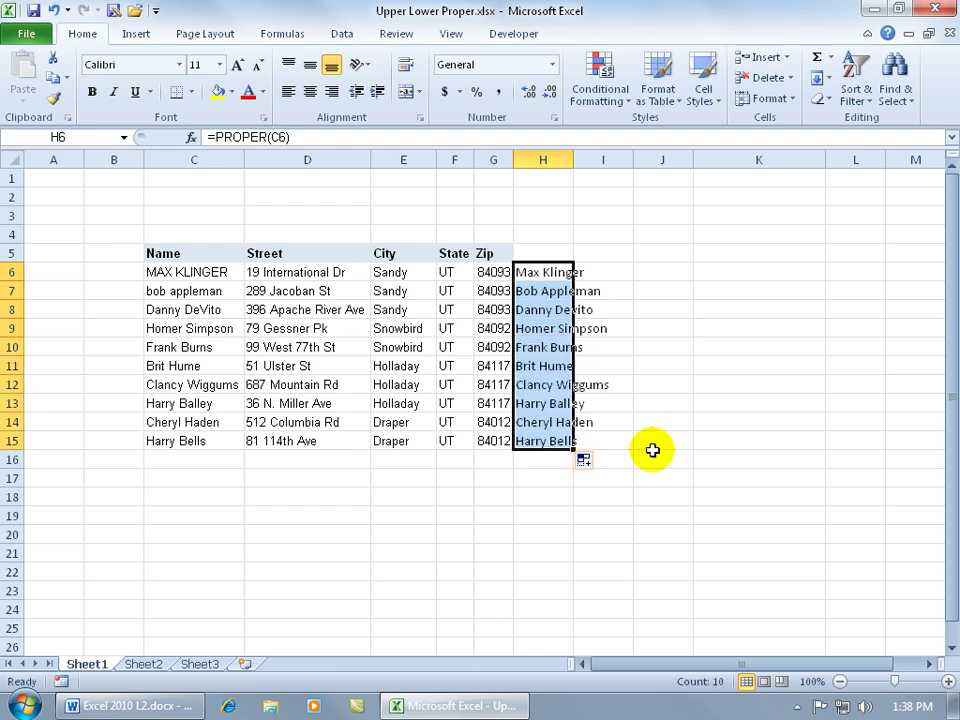
click(549, 314)
click(181, 291)
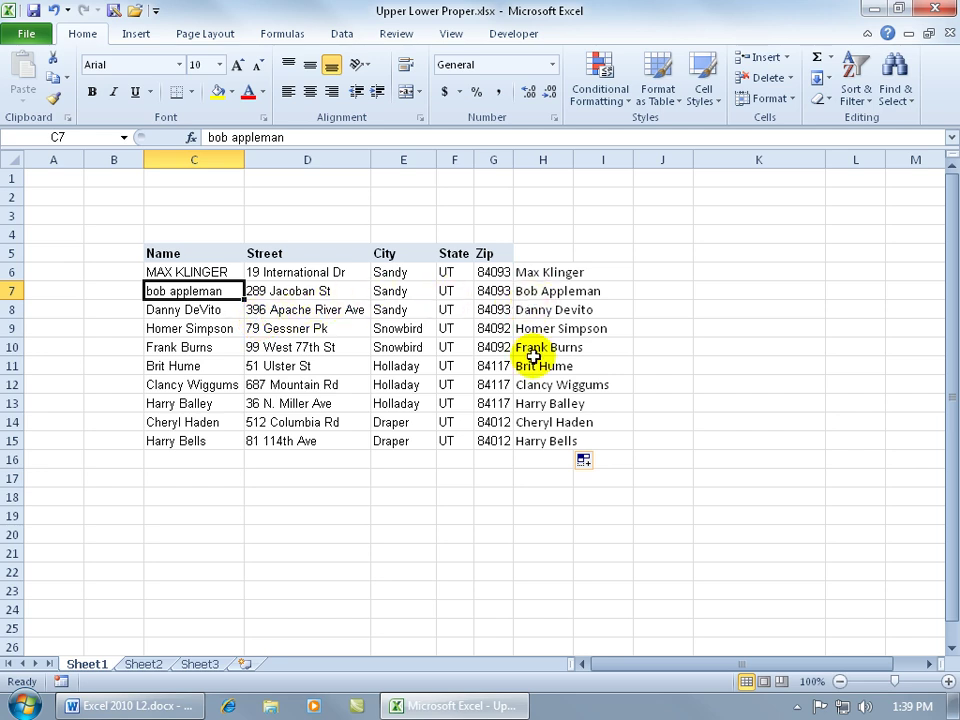
Copy the proper-case results in H6:H15 and paste them as values only over the Name column, starting at C6.
drag(539, 275, 542, 441)
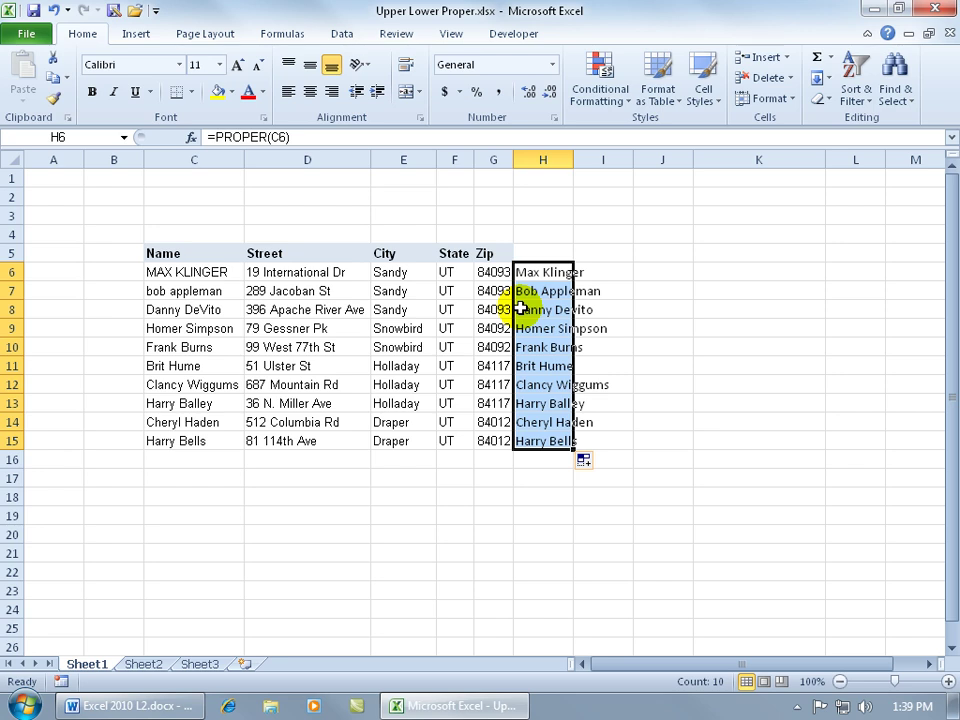
key(ctrl+c)
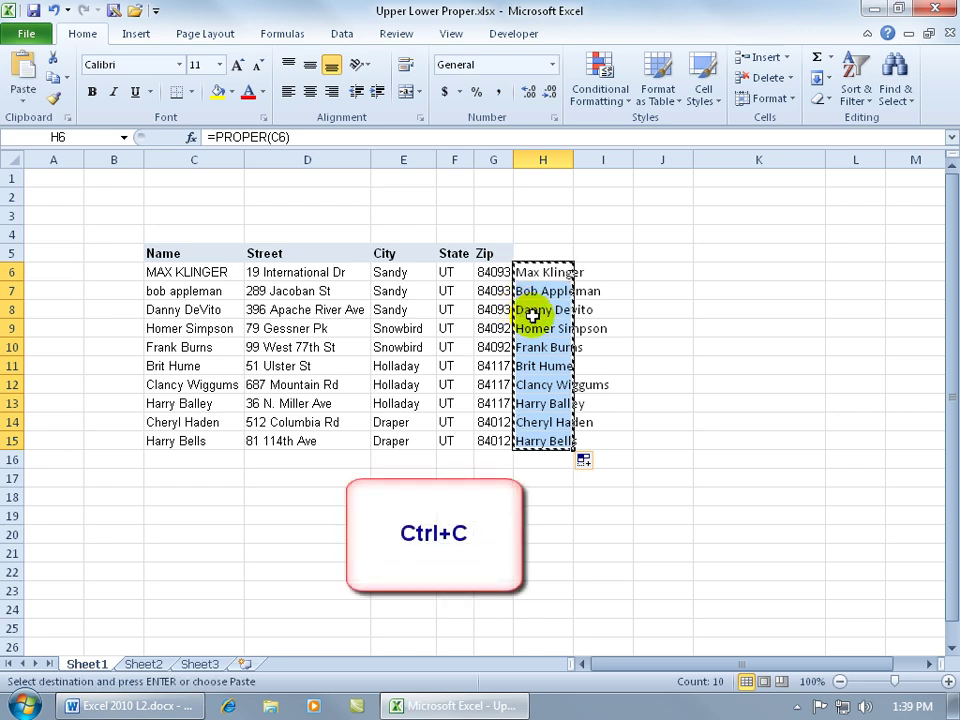
click(219, 273)
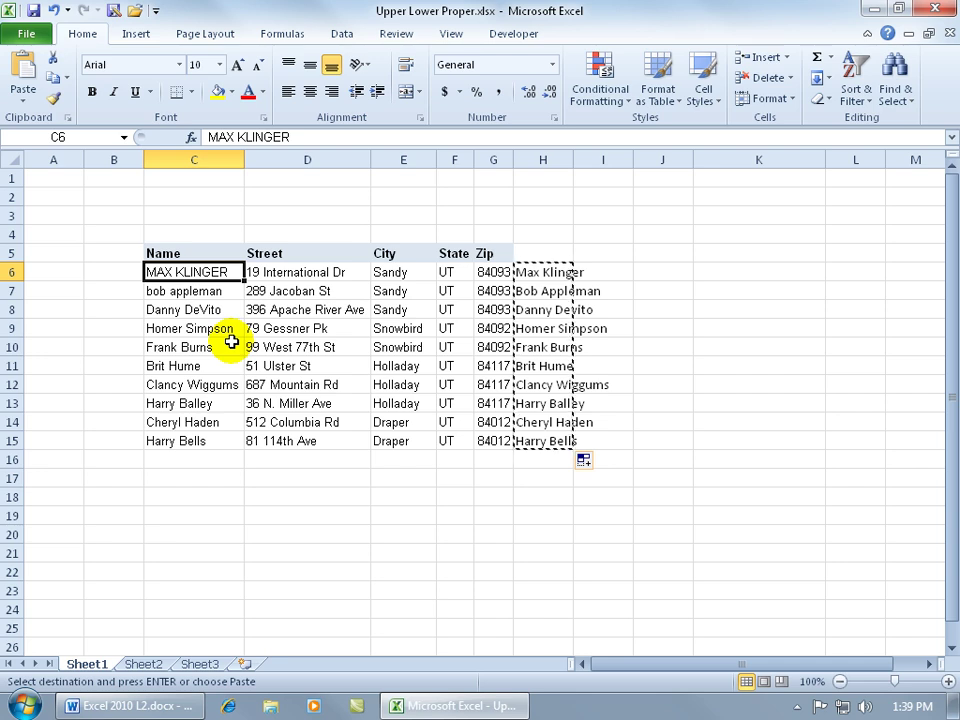
right_click(214, 274)
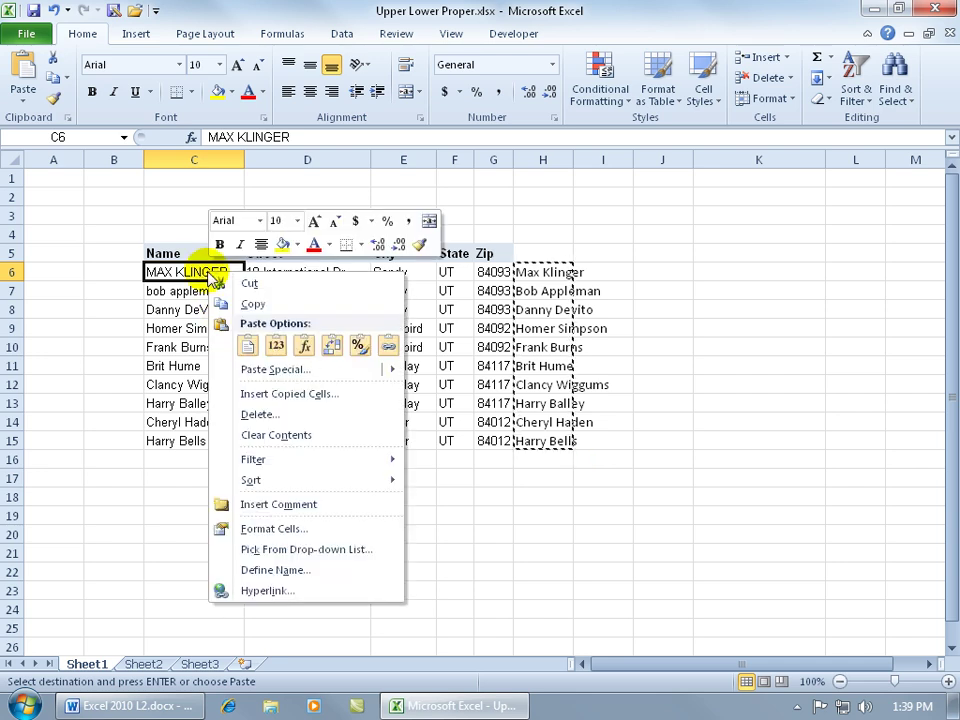
click(276, 341)
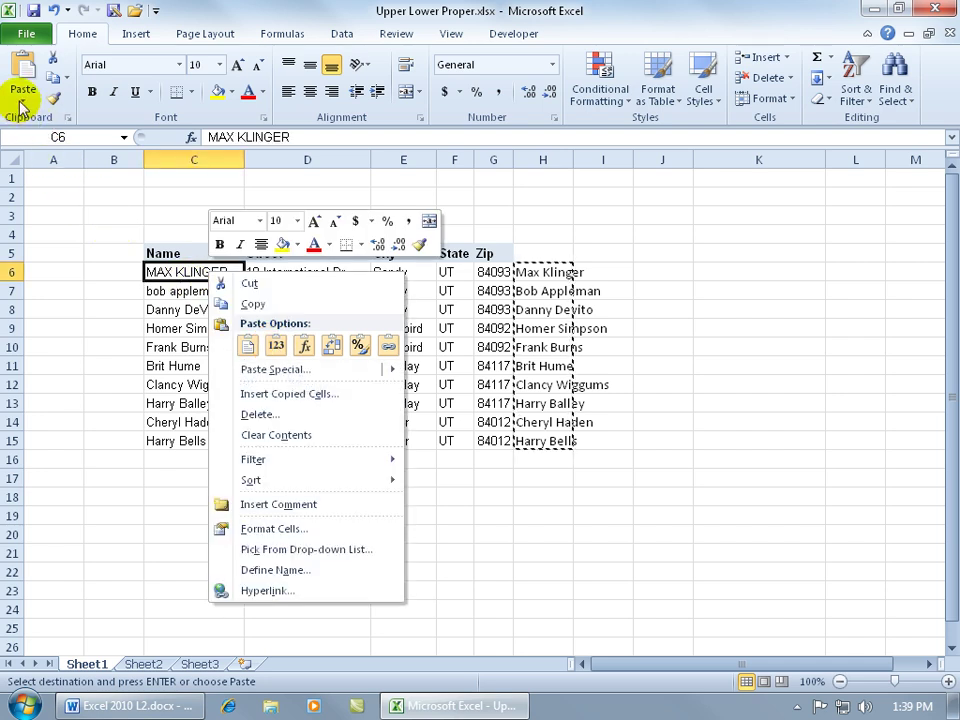
click(22, 96)
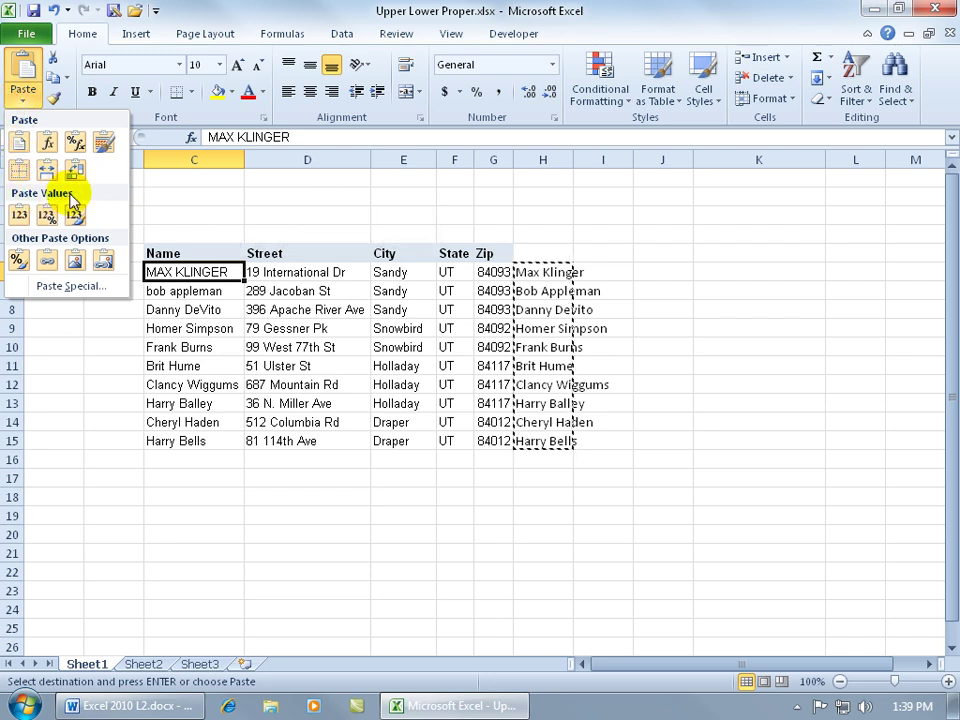
click(18, 215)
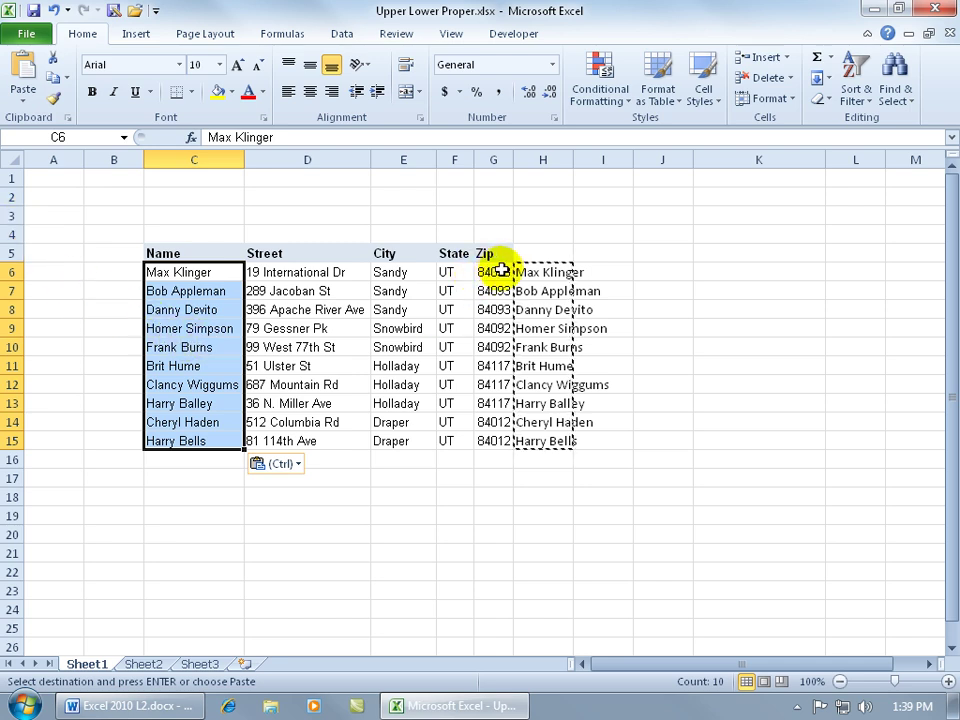
Clear the helper formulas from H6:H15 and select C6 to check its content.
drag(530, 272, 529, 441)
key(Delete)
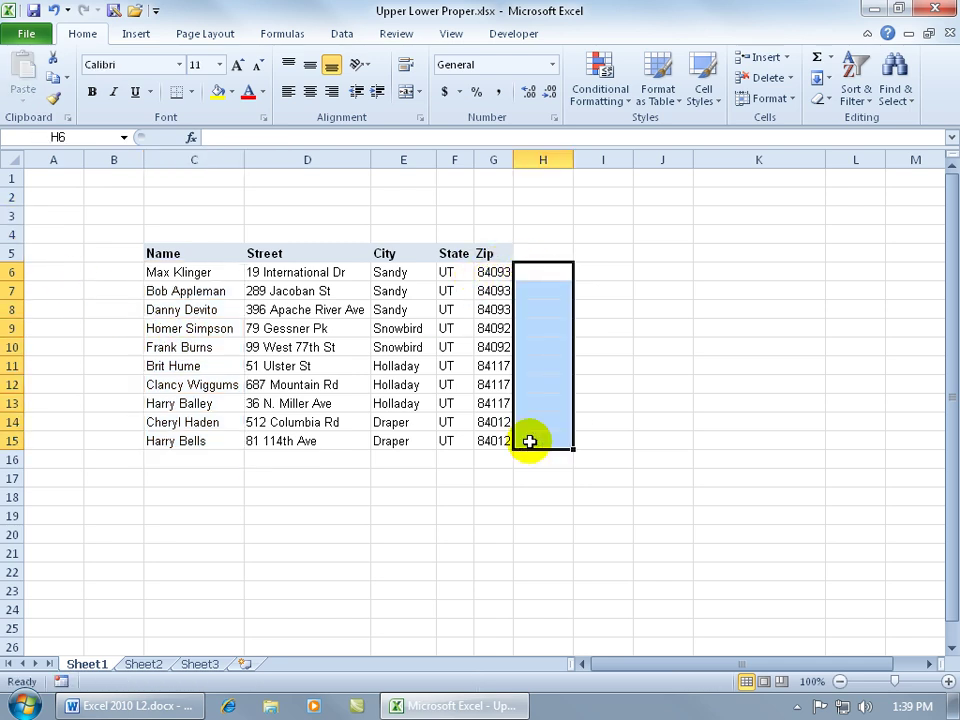
click(160, 272)
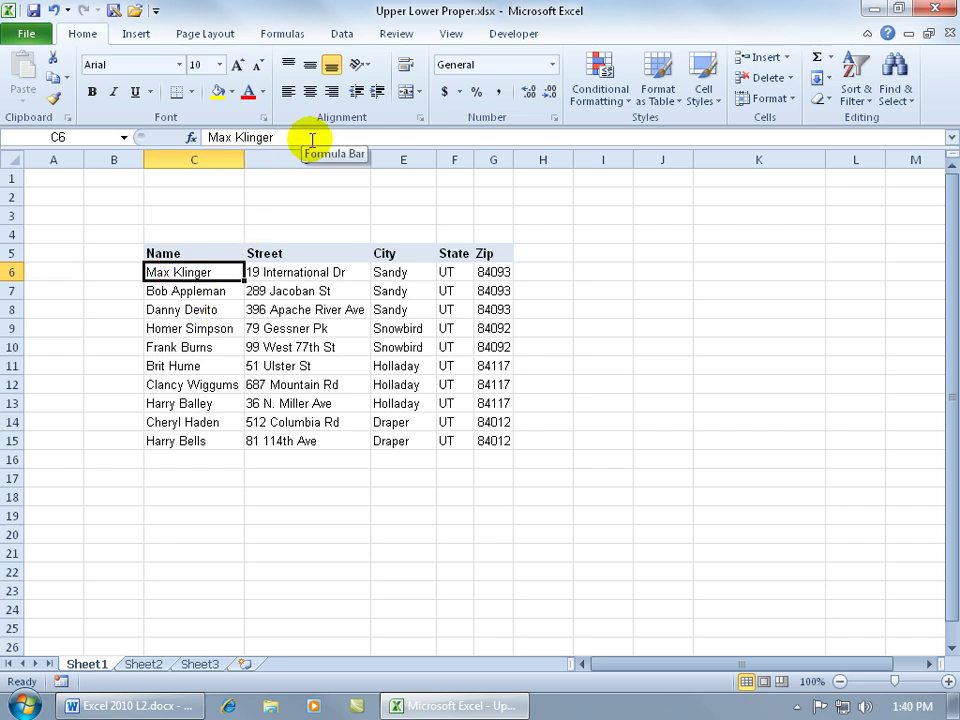